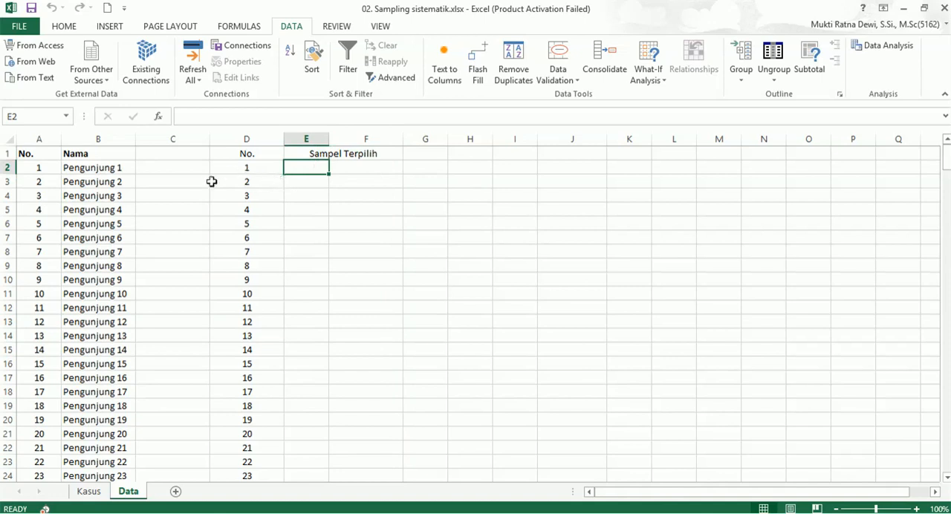
Copy the first interval of ten visitors (A2:B11) on the Data sheet to the cells starting at I1.
left_click(89, 491)
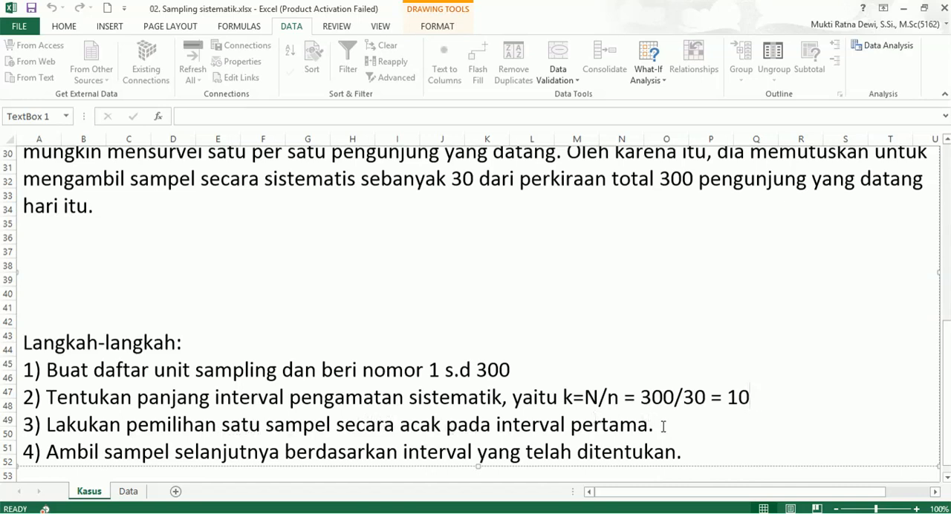
left_click(129, 492)
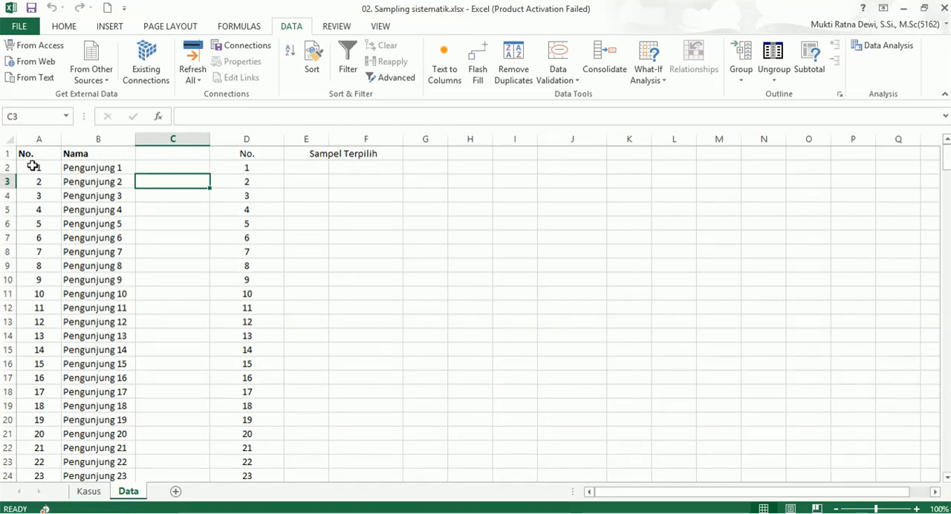
left_click_drag(33, 167, 115, 295)
left_click(87, 492)
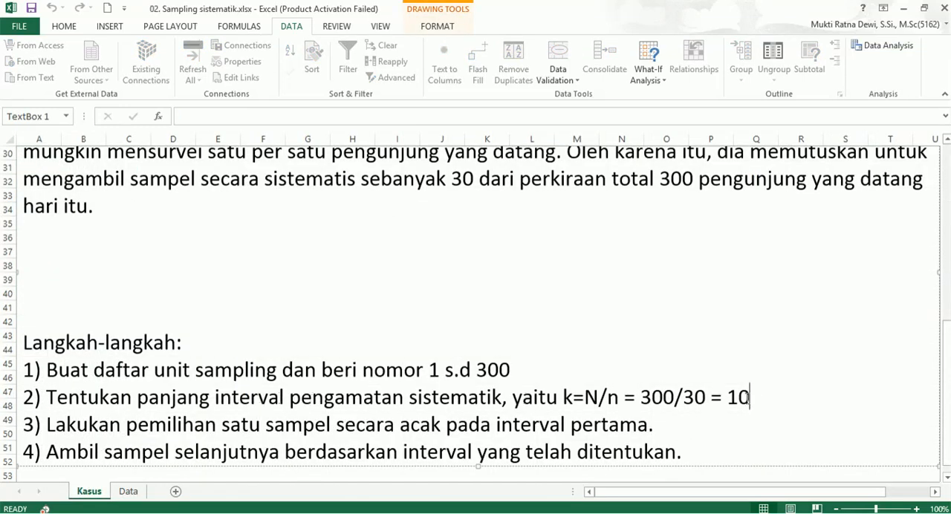
left_click(128, 491)
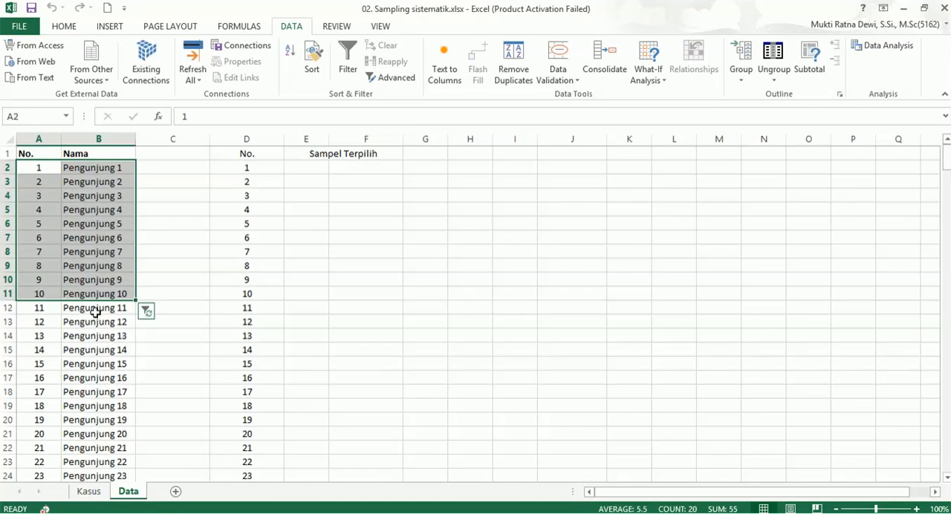
right_click(77, 168)
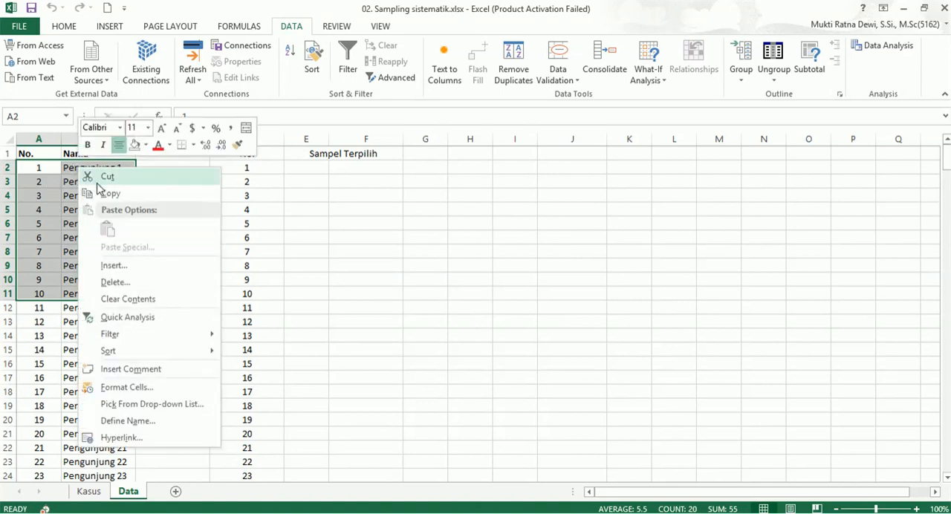
left_click(102, 197)
left_click(558, 156)
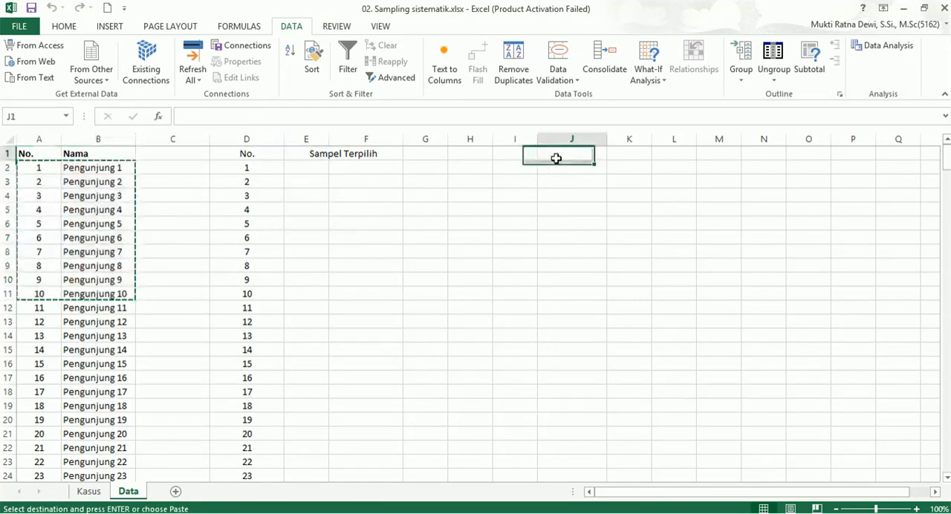
right_click(557, 162)
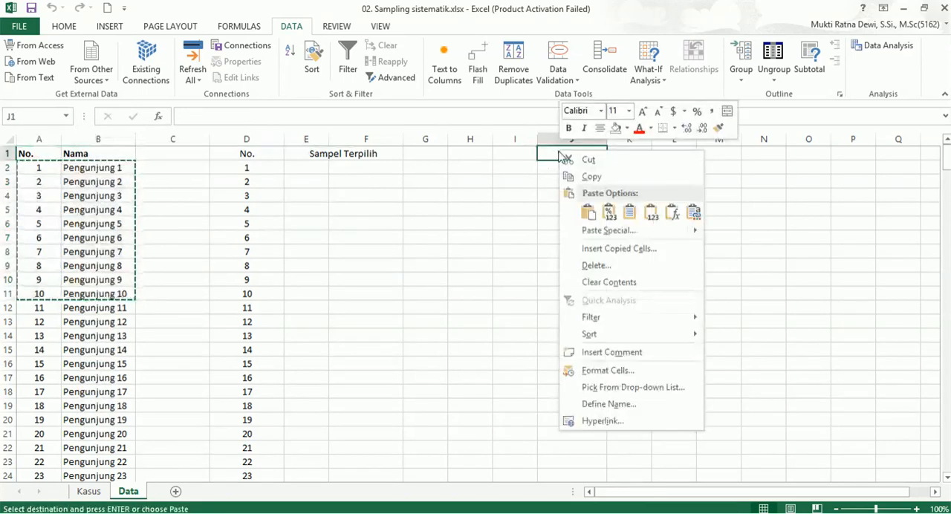
left_click(517, 152)
right_click(517, 153)
left_click(547, 214)
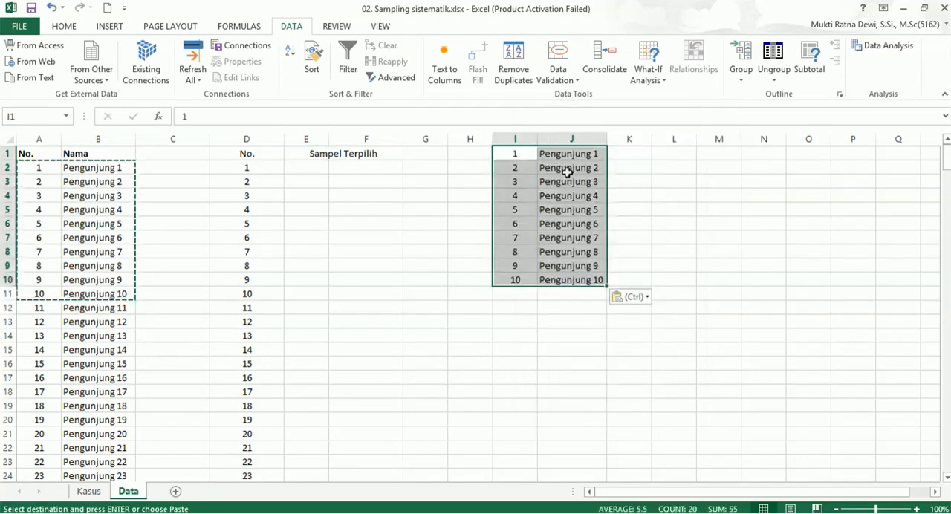
Enter =RAND() in K1 beside the copied visitors and fill it down to K10.
left_click(624, 158)
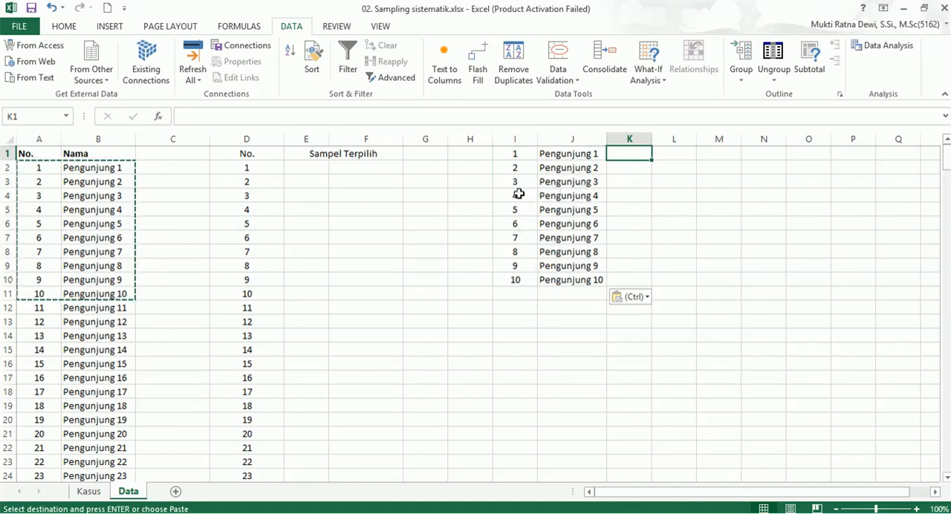
left_click_drag(523, 154, 578, 285)
left_click(631, 152)
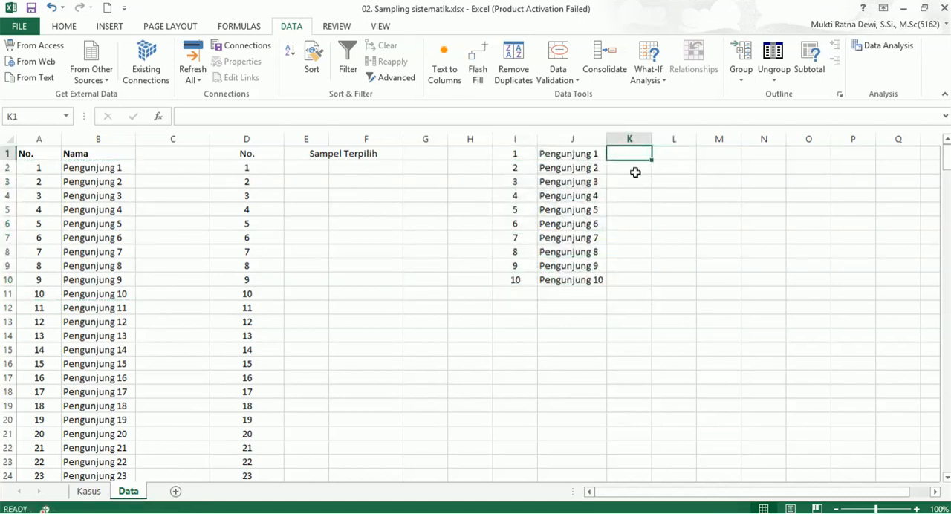
type("=rand")
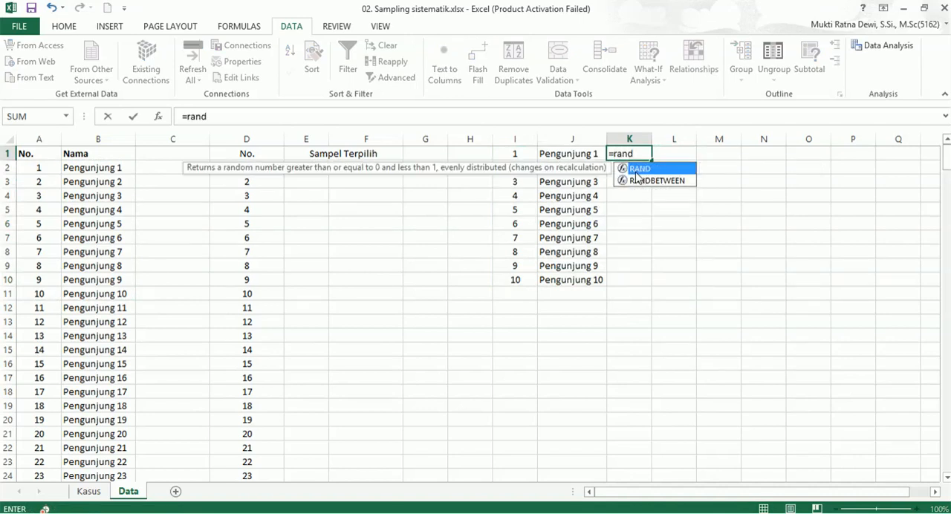
type("()")
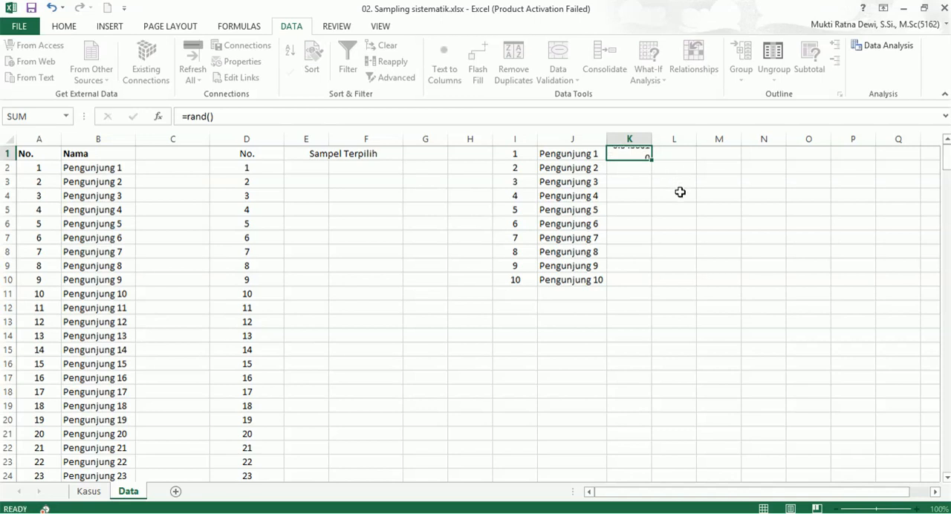
key("Return")
left_click(651, 154)
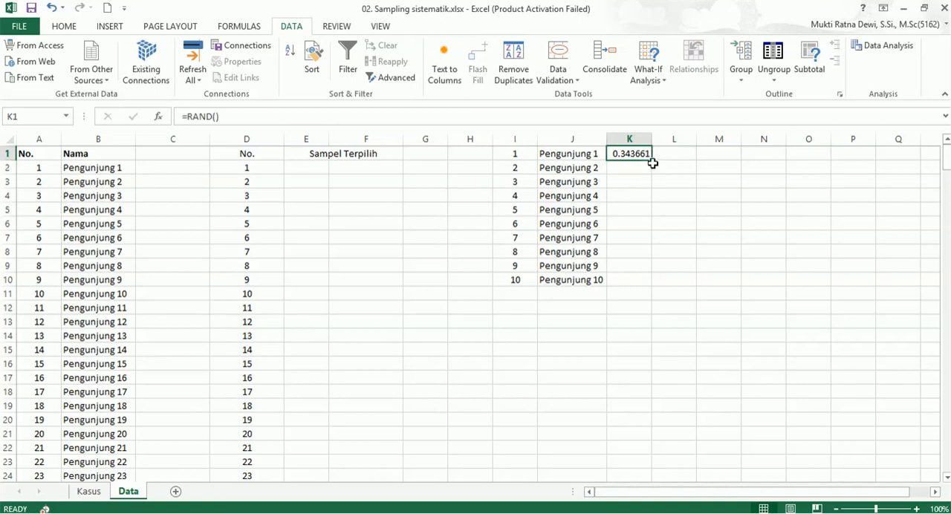
double_click(653, 162)
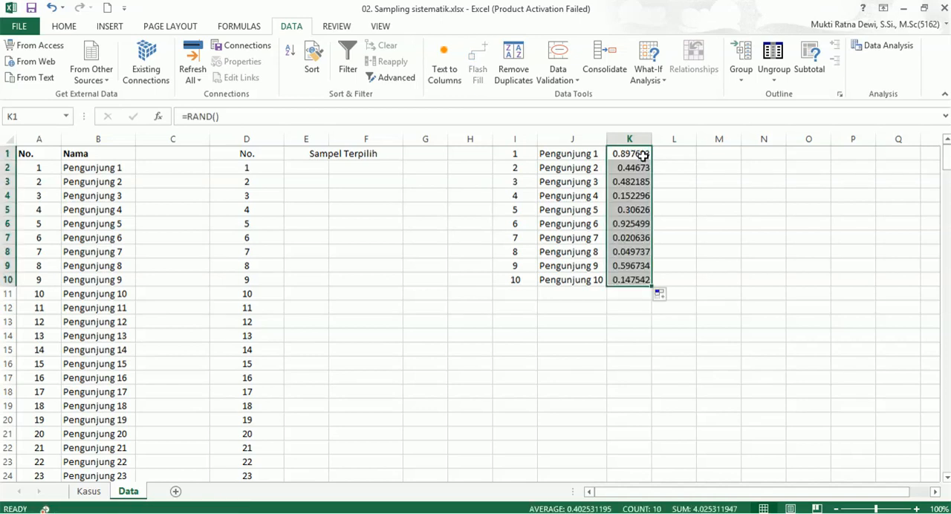
Replace the random number formulas in K1:K10 with their fixed values.
right_click(643, 155)
left_click(666, 181)
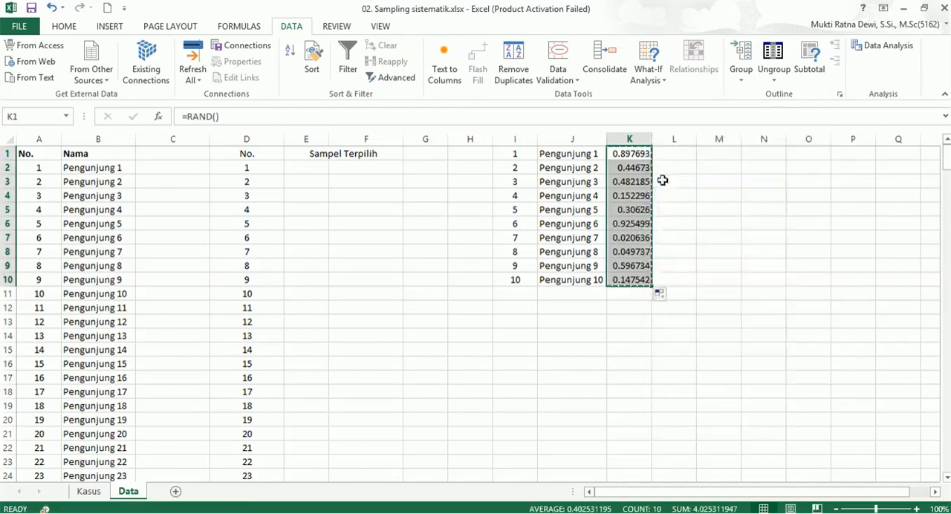
right_click(630, 154)
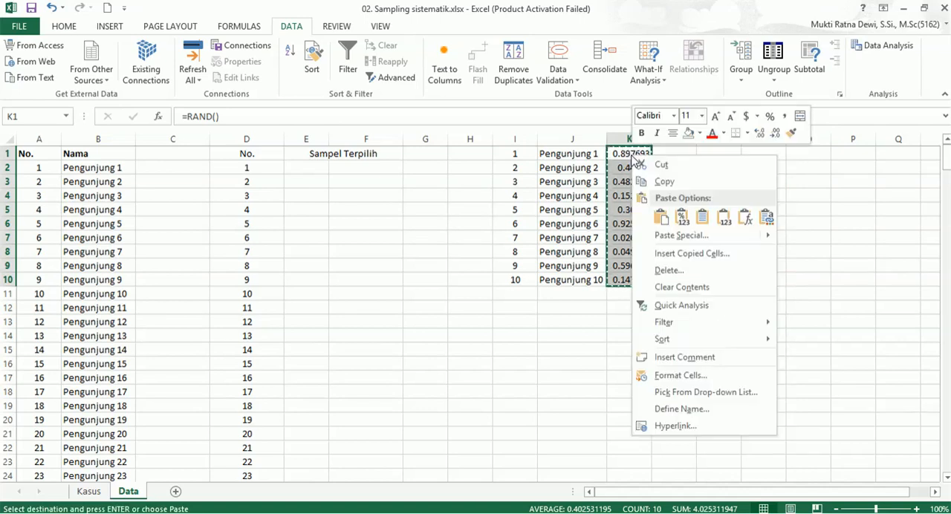
left_click(683, 219)
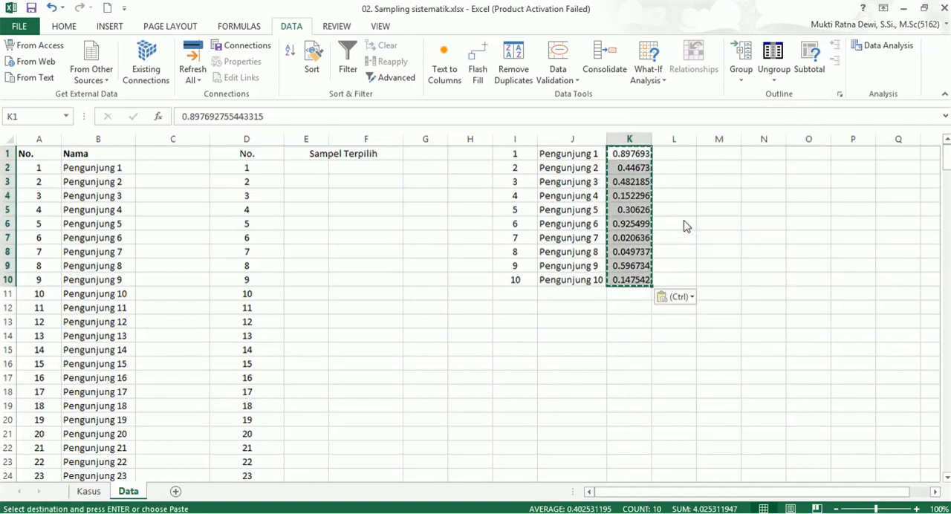
Sort the copied visitor list by its random numbers from smallest to largest, expanding the selection to the adjacent columns.
right_click(634, 153)
mouse_move(706, 349)
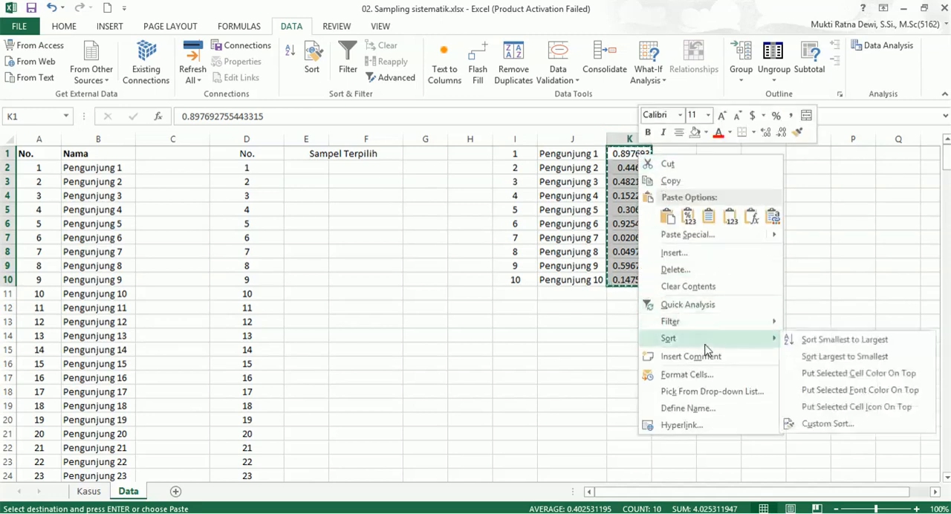
left_click(822, 343)
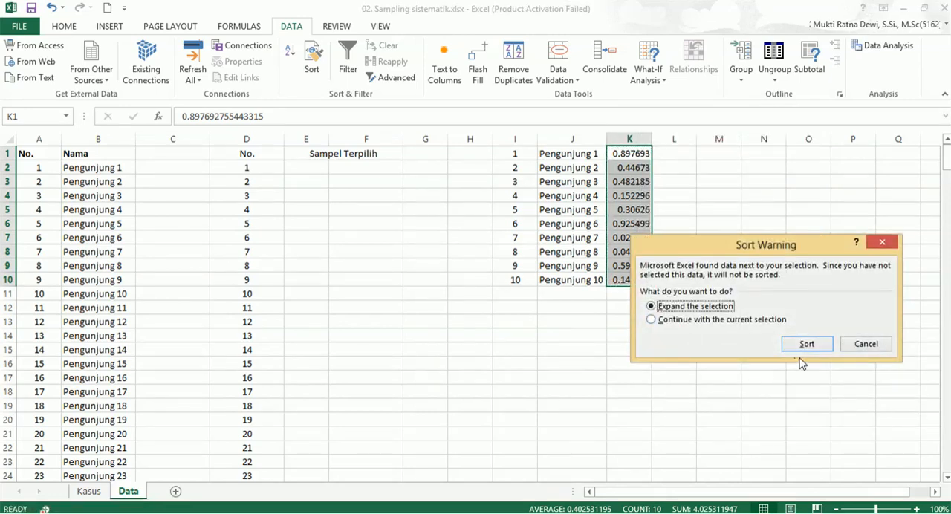
left_click(803, 349)
left_click(707, 186)
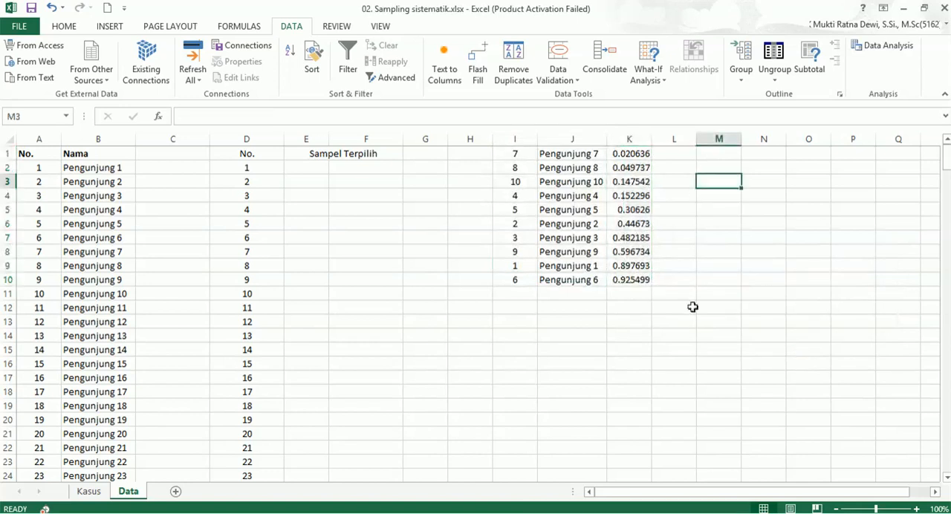
Copy the number and name of the first visitor in the sorted list (I1:J1) as values into E2 under Sampel Terpilih.
left_click_drag(516, 154, 627, 153)
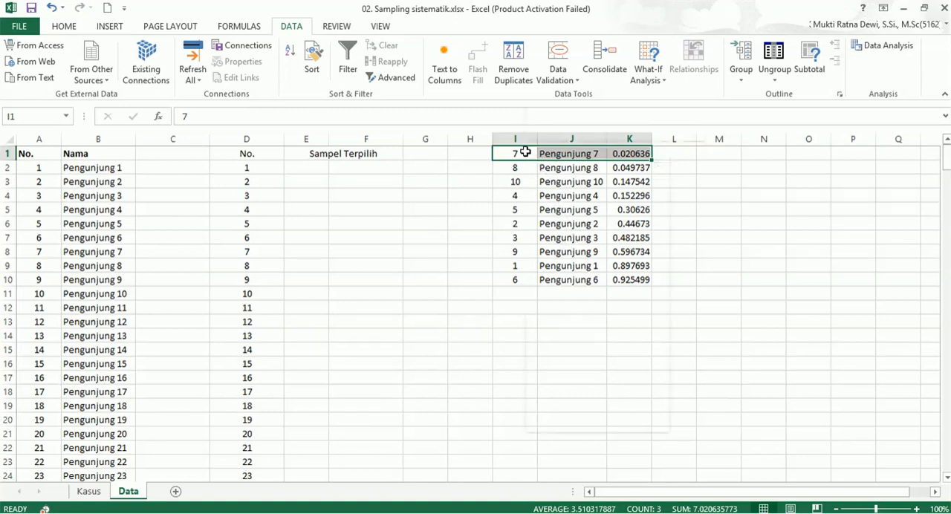
left_click_drag(525, 152, 575, 155)
right_click(575, 155)
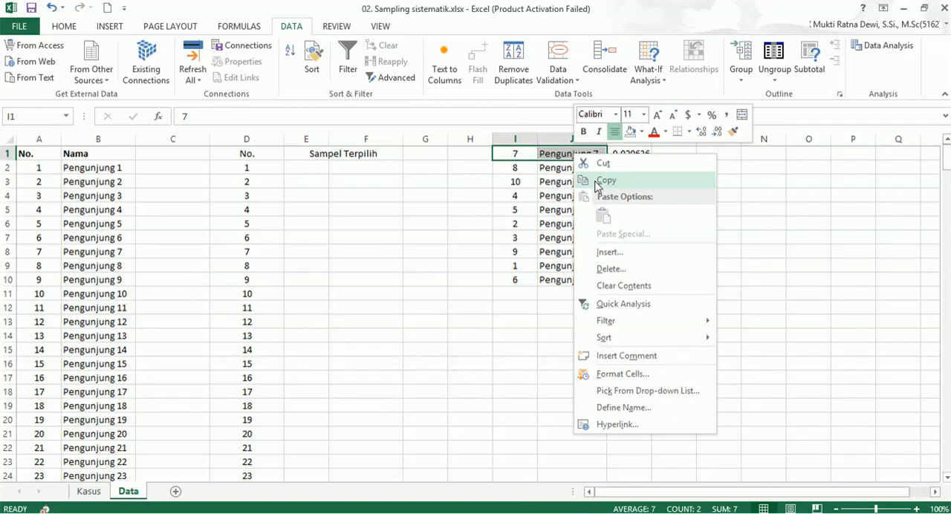
left_click(603, 180)
left_click(306, 168)
right_click(306, 167)
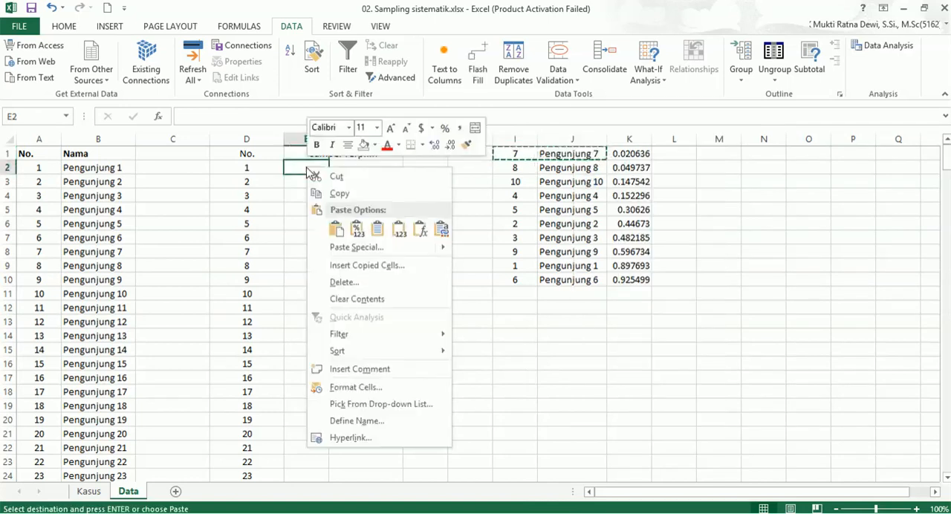
left_click(355, 225)
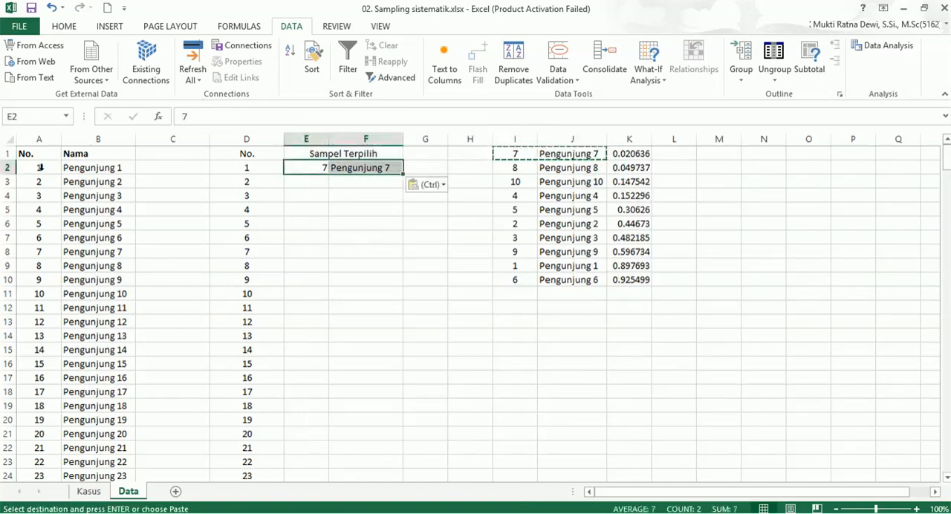
Highlight the row of Pengunjung 7 (A8:B8) in the visitor list with a yellow fill.
left_click(34, 252)
left_click_drag(74, 256, 104, 255)
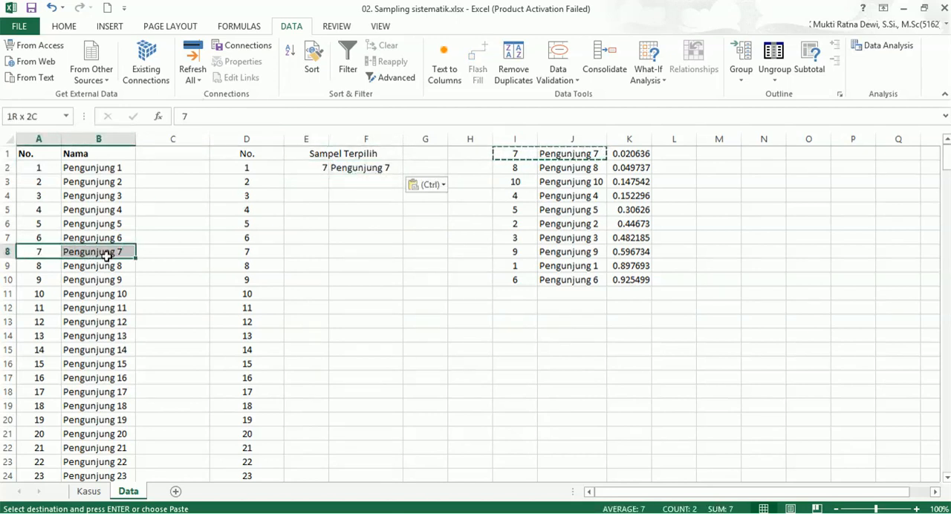
left_click(64, 26)
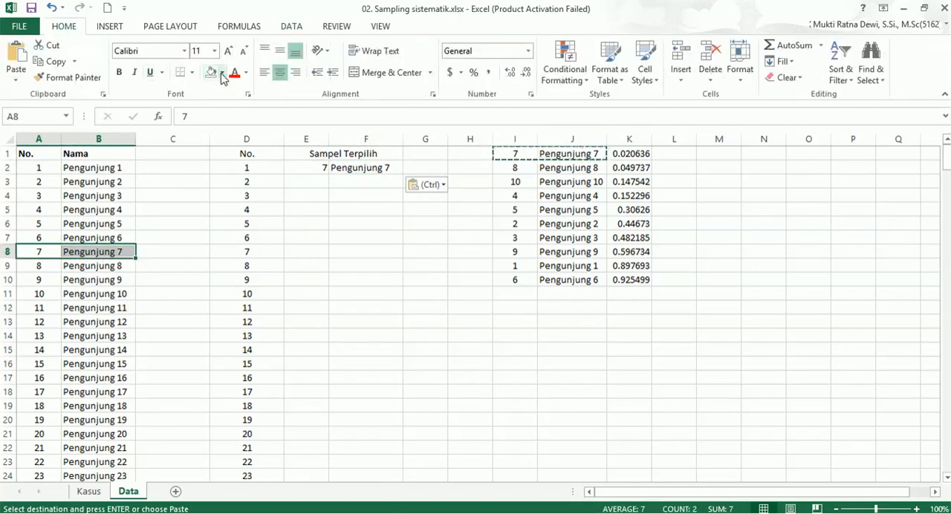
left_click(221, 73)
left_click(238, 180)
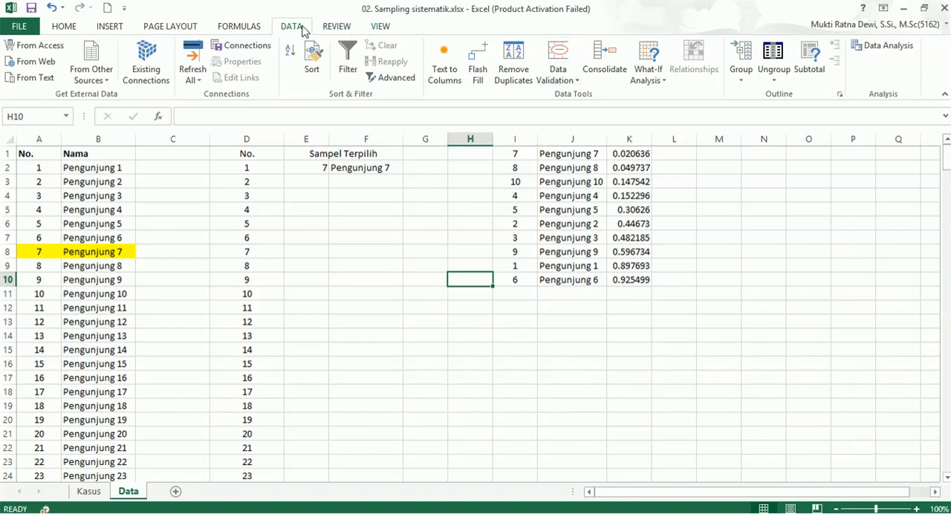
Run the Sampling analysis tool on A9:A301 with the periodic method, a period of 10 and output starting at E3.
left_click(886, 49)
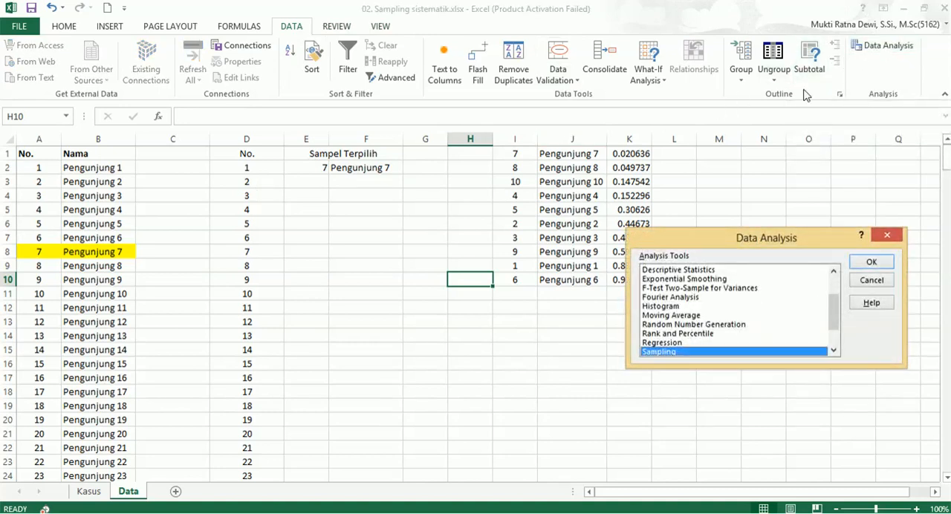
left_click(867, 261)
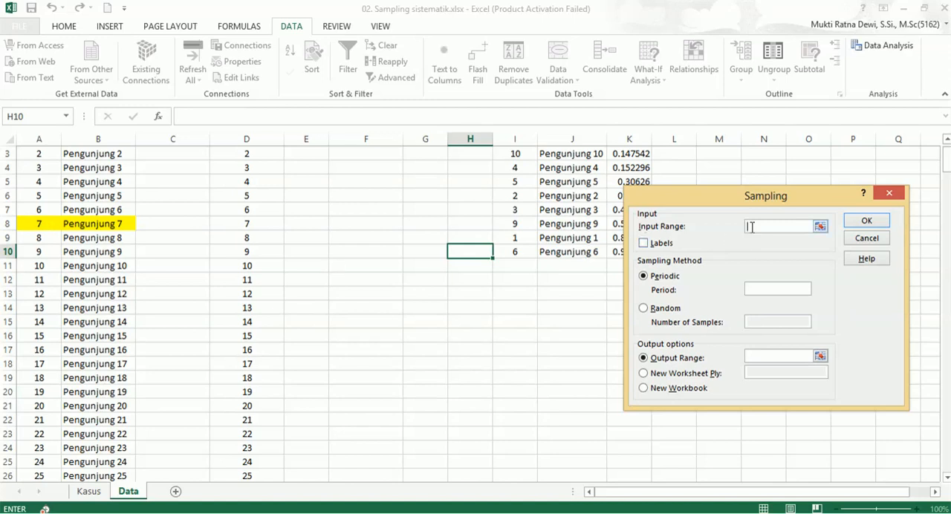
left_click(40, 239)
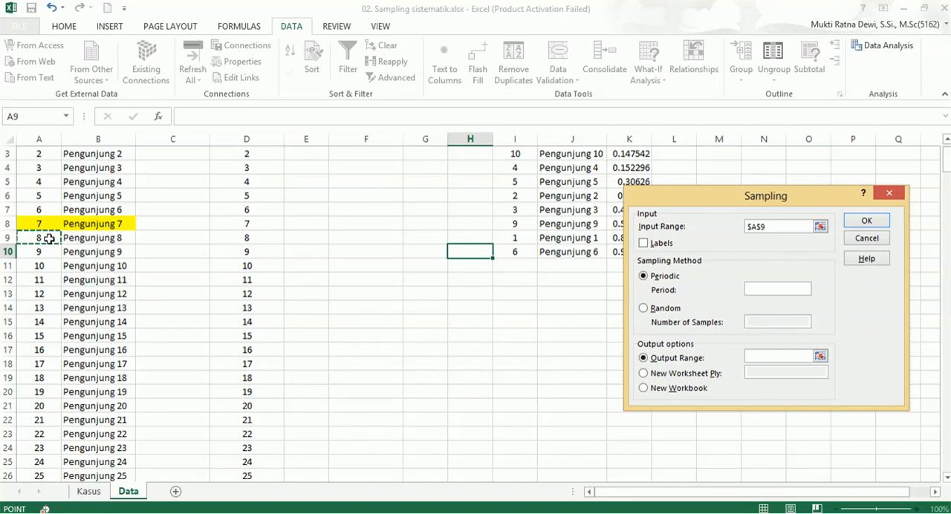
key("ctrl+shift+Down")
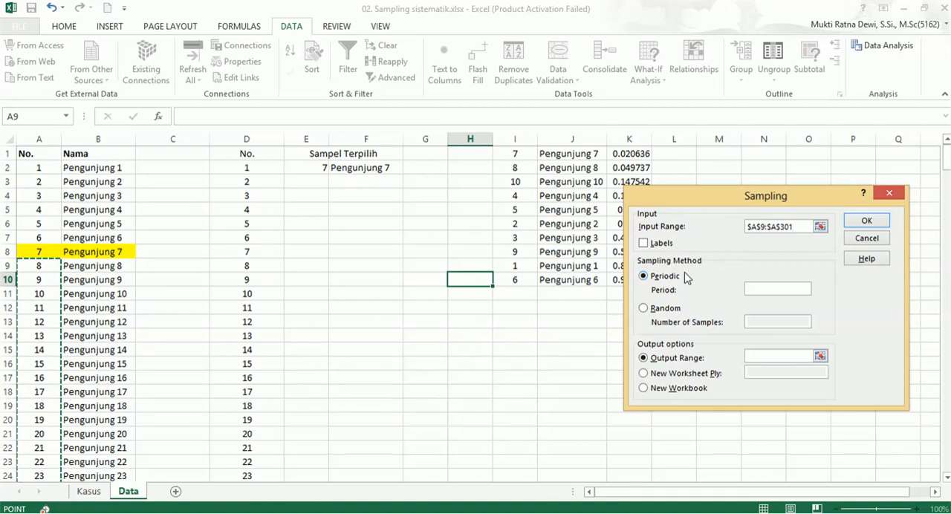
left_click(763, 295)
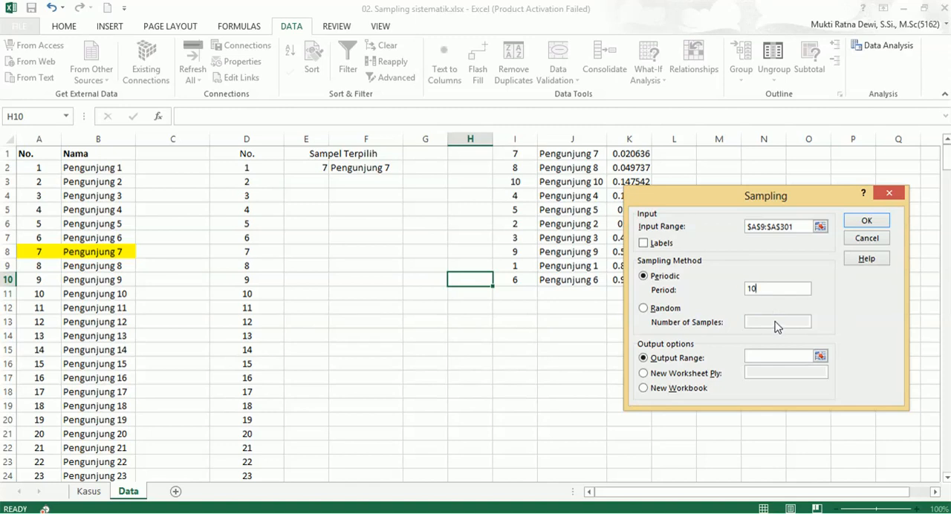
left_click(782, 357)
left_click(306, 179)
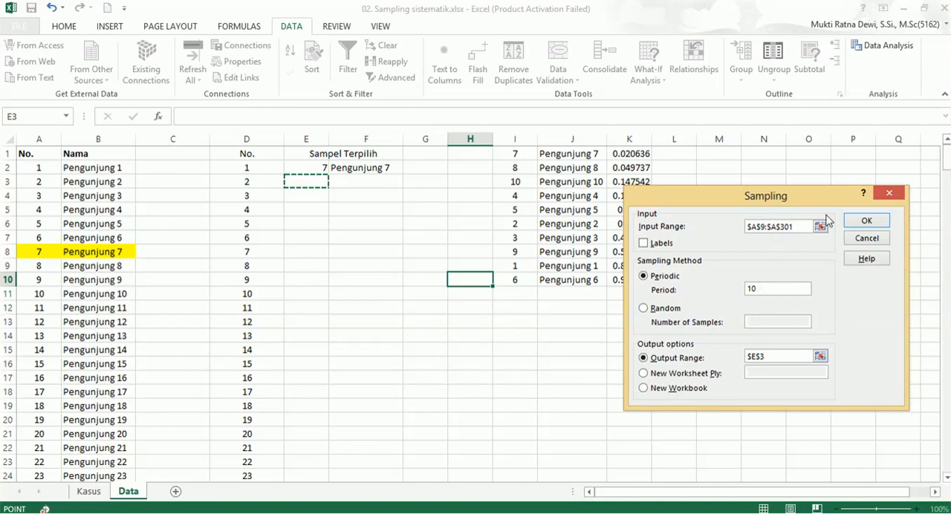
left_click(867, 221)
Start a VLOOKUP formula in F3 under Sampel Terpilih with E3 as the lookup value.
key("Right")
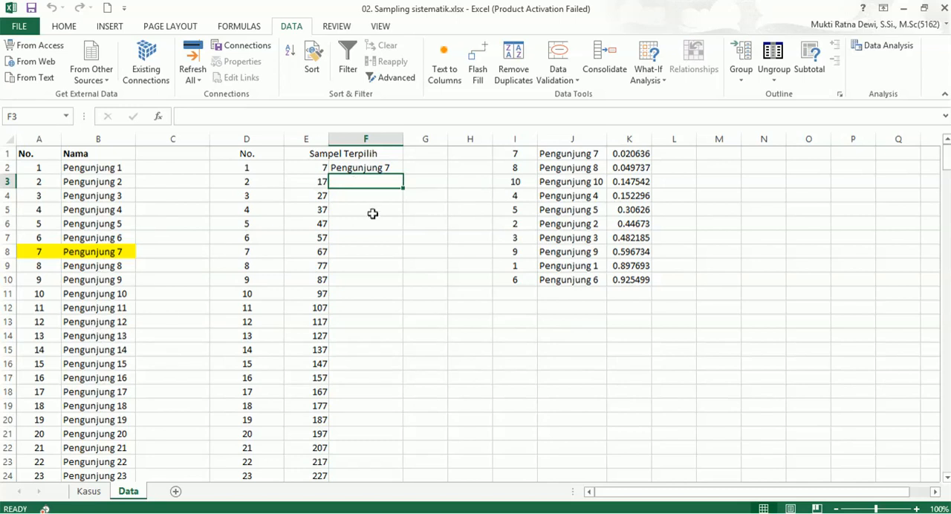
scroll(76, 351, "down", 2)
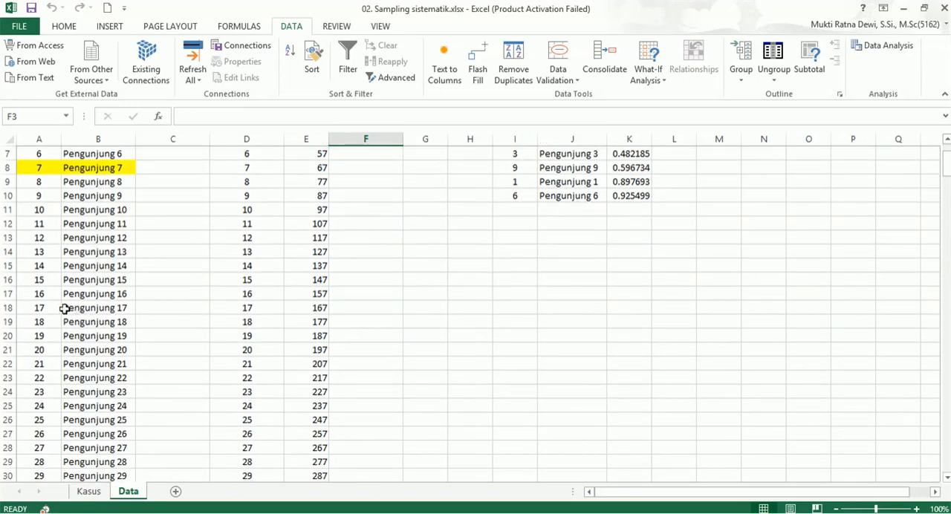
scroll(104, 368, "down", 2)
scroll(105, 368, "up", 4)
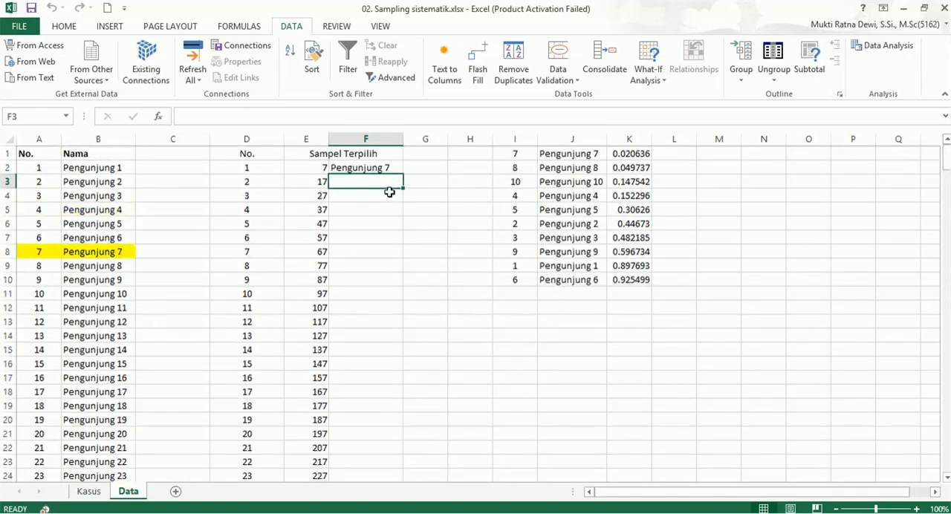
type("=vl")
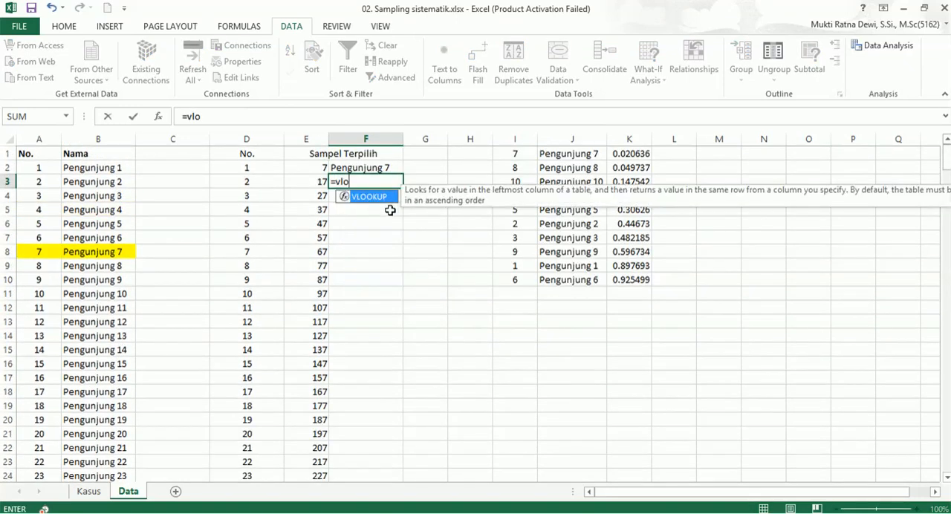
type("o")
double_click(369, 197)
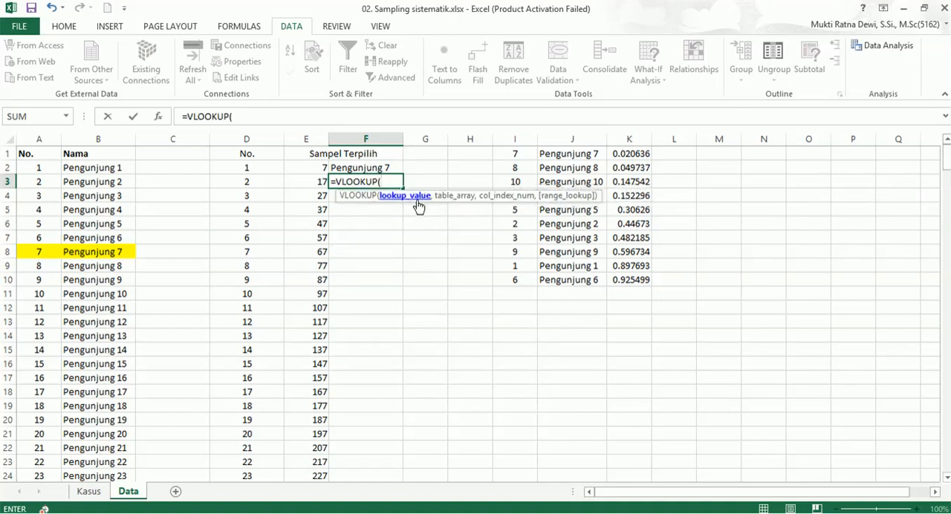
left_click(318, 182)
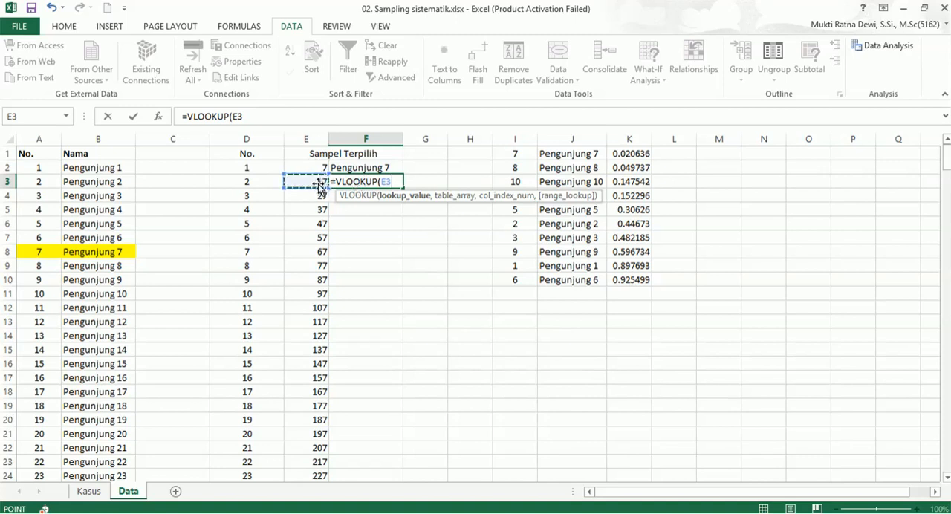
type(",")
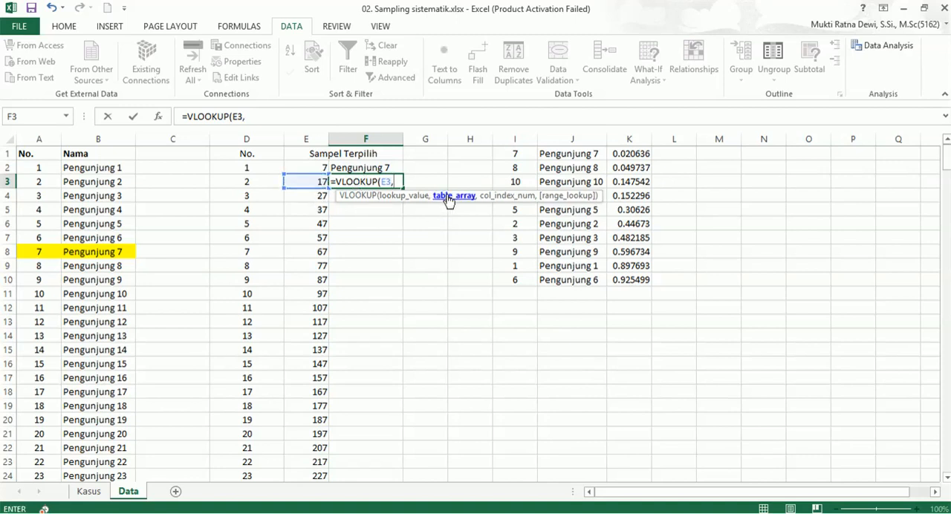
Set the VLOOKUP table array to the full visitor list A2:B301.
left_click_drag(33, 169, 86, 177)
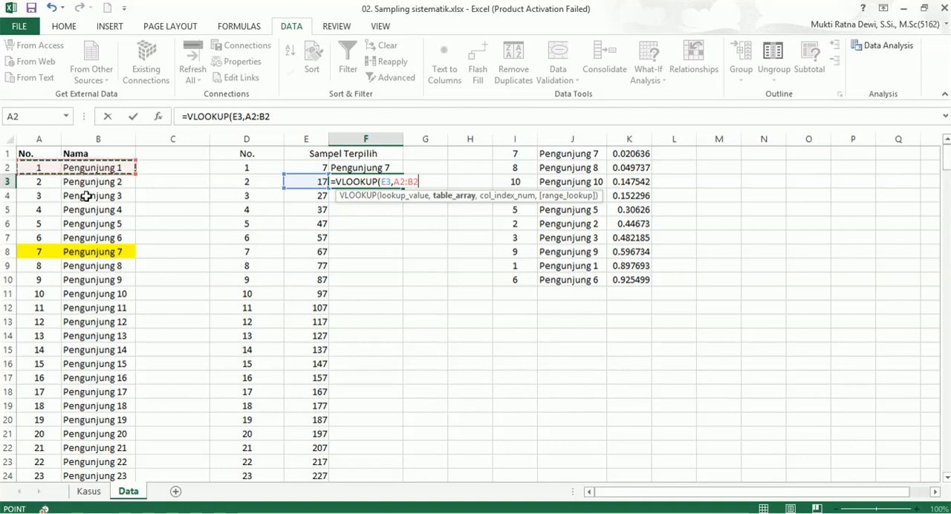
key("ctrl+shift+Down")
scroll(86, 199, "down", 1)
type(",")
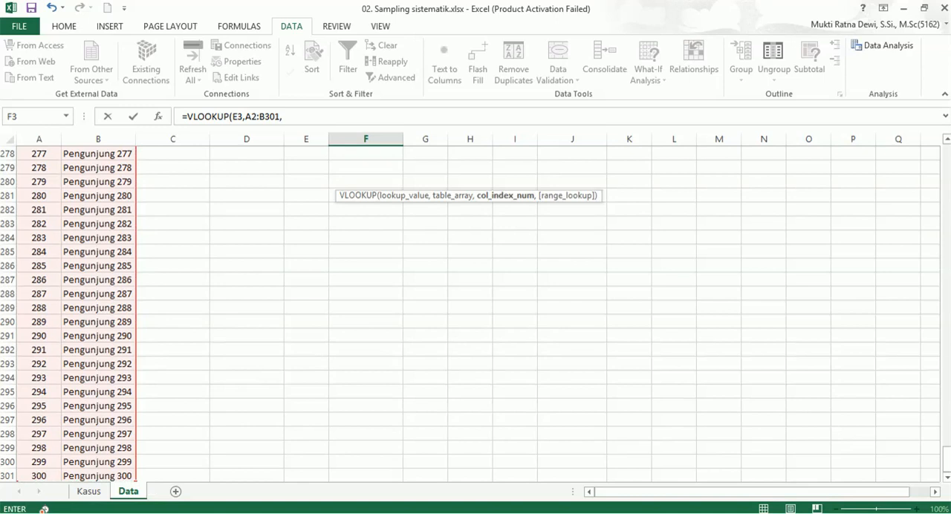
left_click_drag(947, 460, 947, 152)
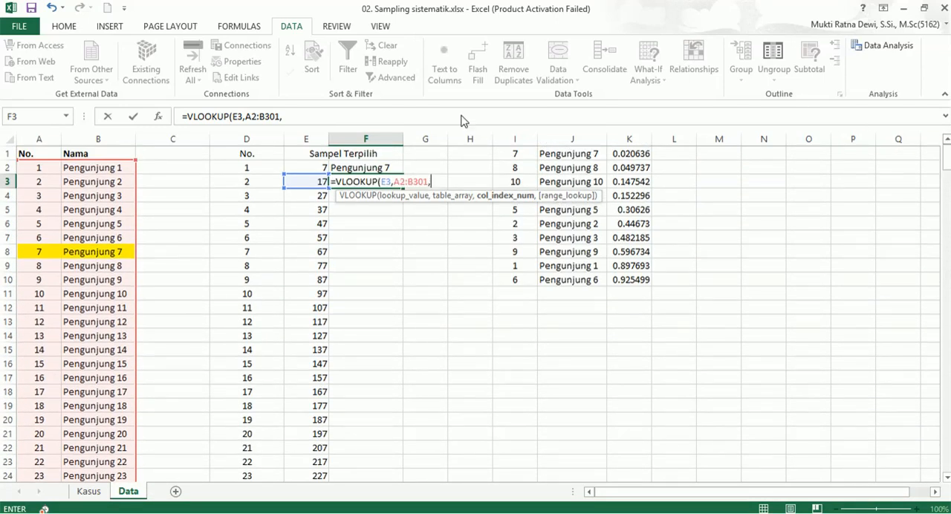
Complete the VLOOKUP in F3 with column index 2 and TRUE as the range lookup.
type("2")
type(",")
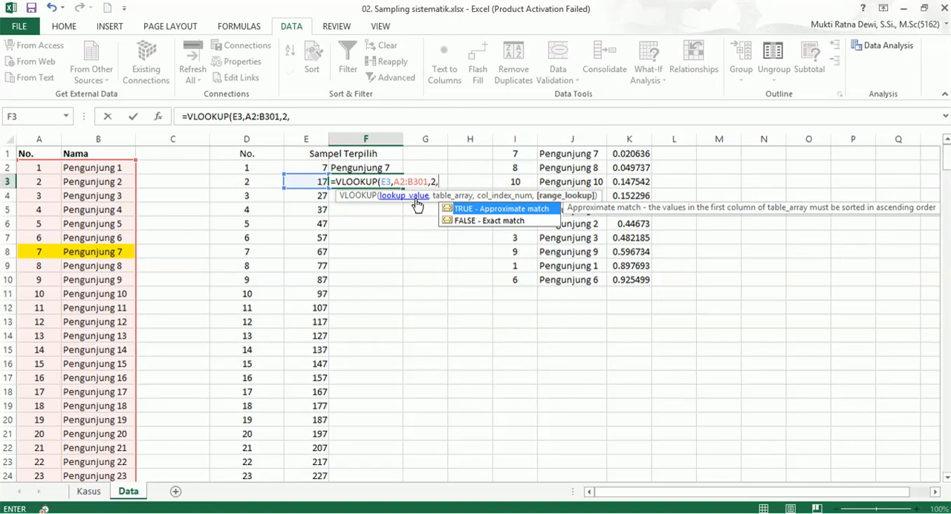
type("true)")
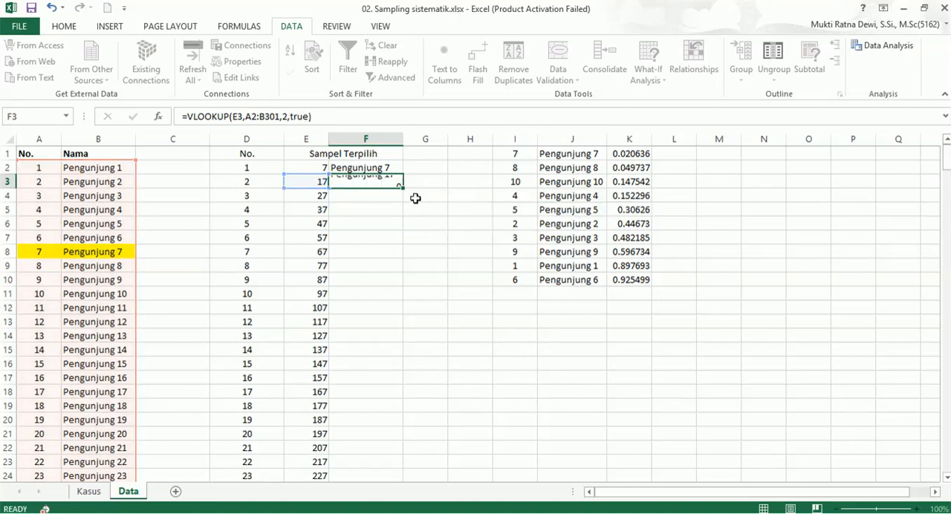
key("Return")
Make the table range in the F3 VLOOKUP formula absolute as $A$2:$B$301.
left_click(383, 179)
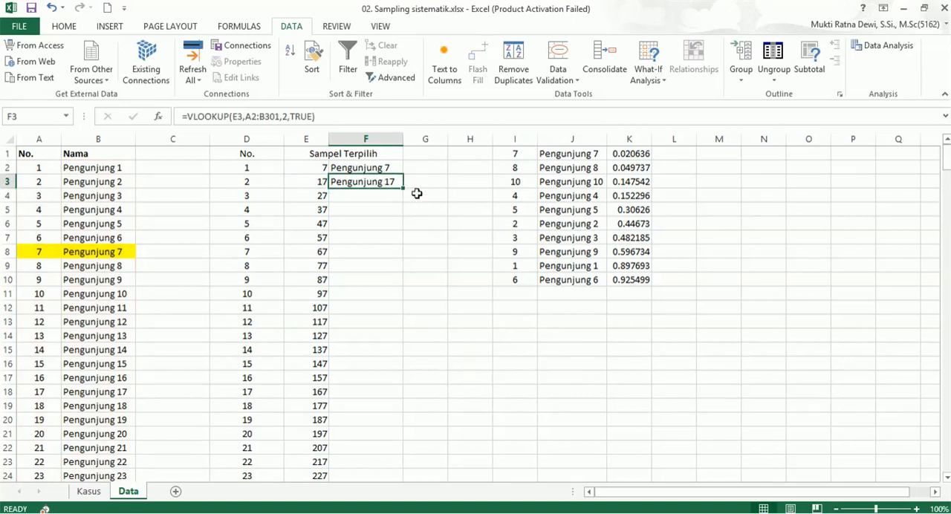
left_click(250, 117)
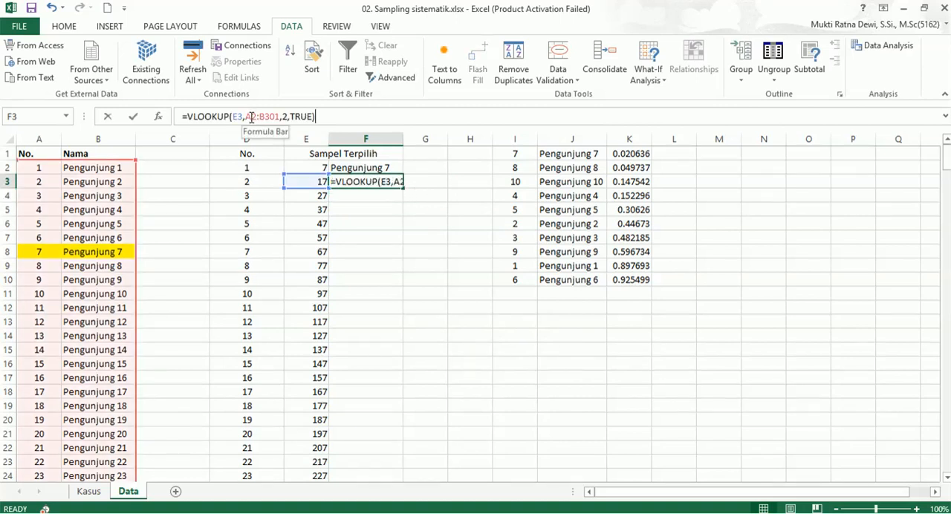
key("F4")
left_click(280, 117)
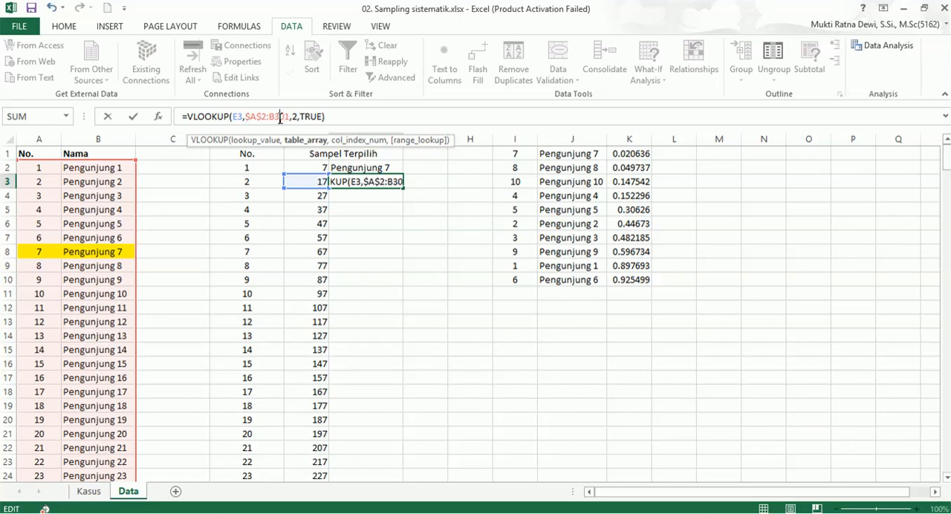
key("F4")
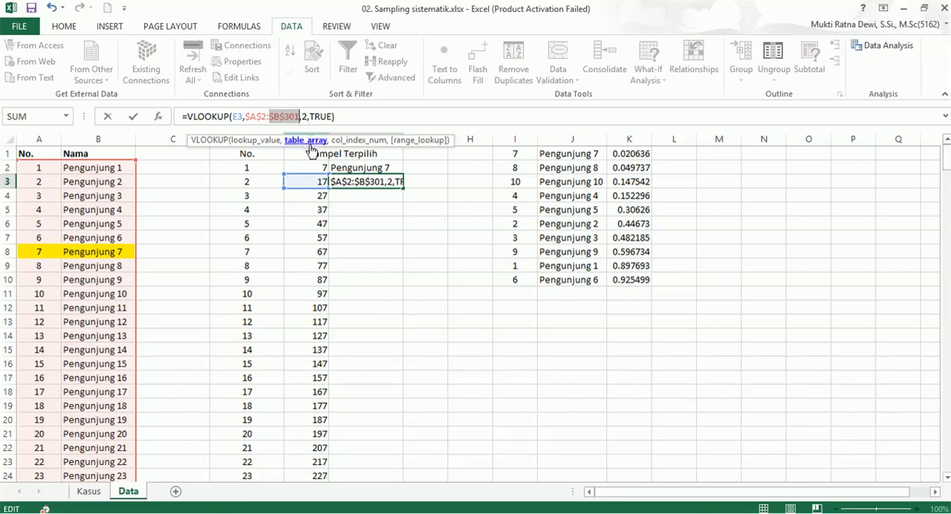
key("Return")
Fill the VLOOKUP formula from F3 down to F31 beside the sampled visitor numbers.
left_click(372, 187)
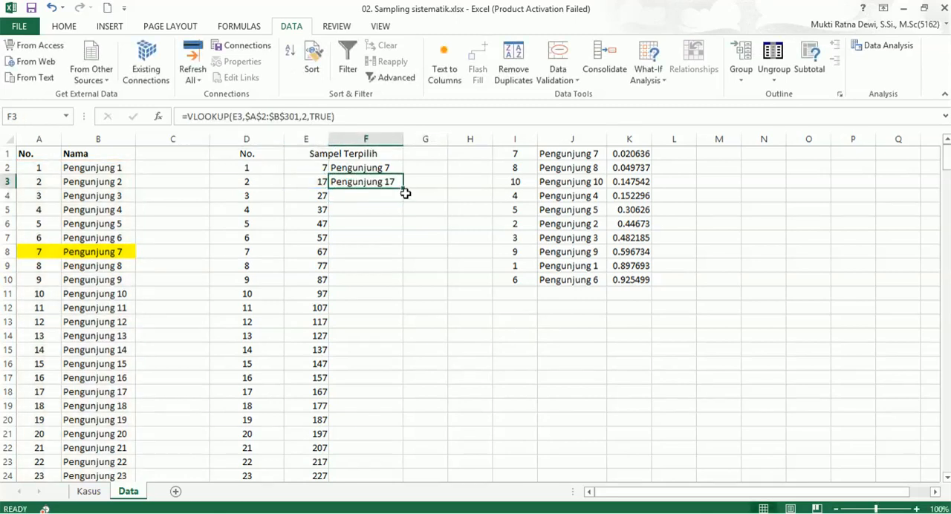
double_click(400, 190)
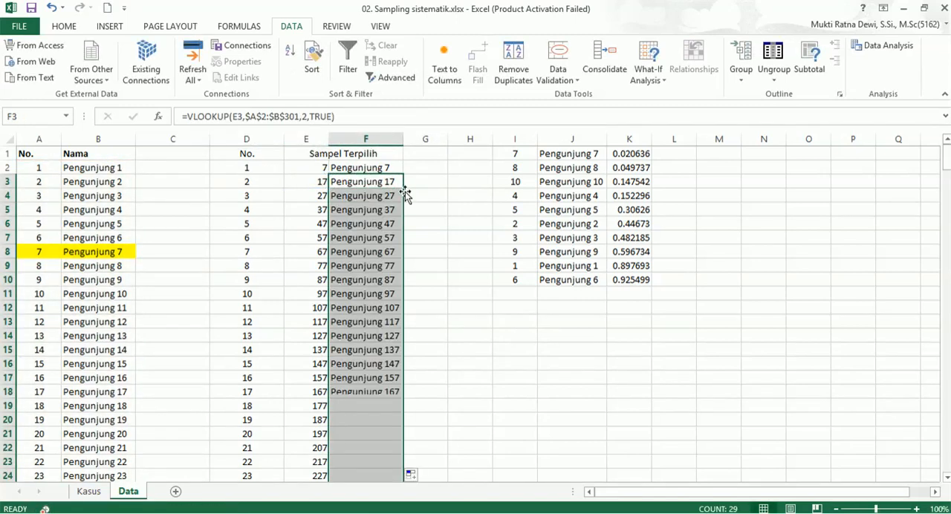
scroll(382, 336, "down", 6)
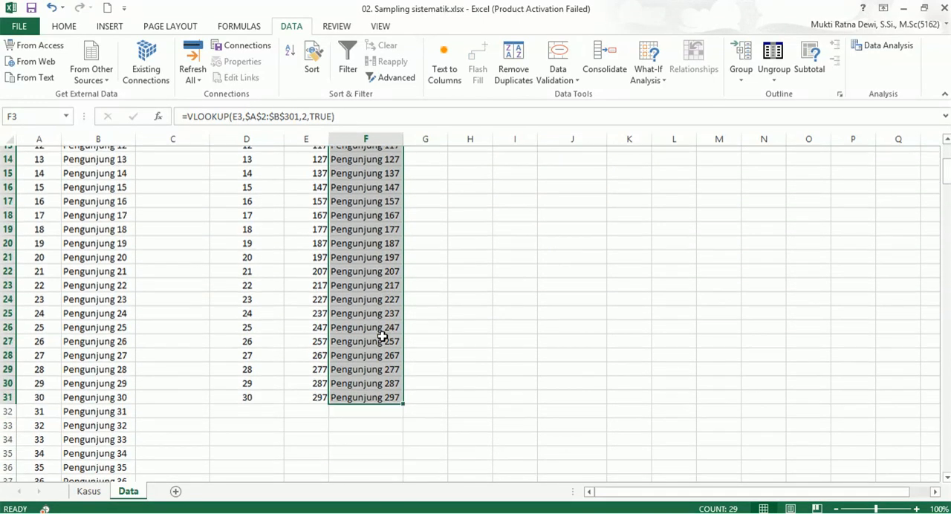
scroll(382, 336, "up", 6)
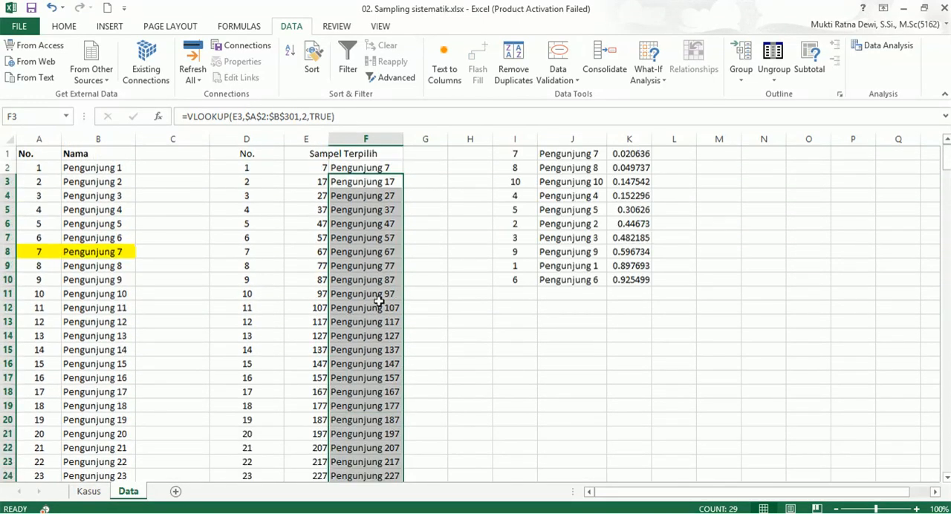
Select the whole sample table D1:F31, including its No. and Sampel Terpilih headers.
left_click(307, 153)
left_click_drag(251, 153, 361, 448)
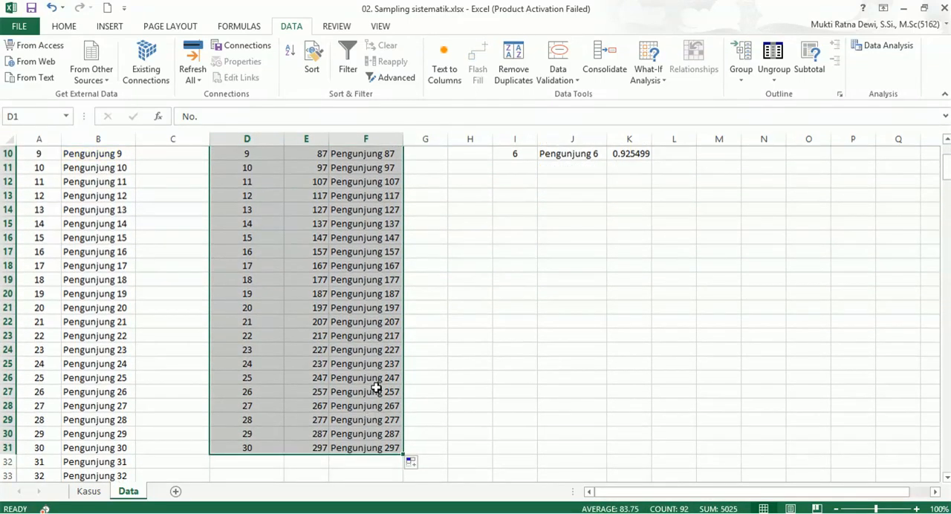
scroll(377, 387, "up", 3)
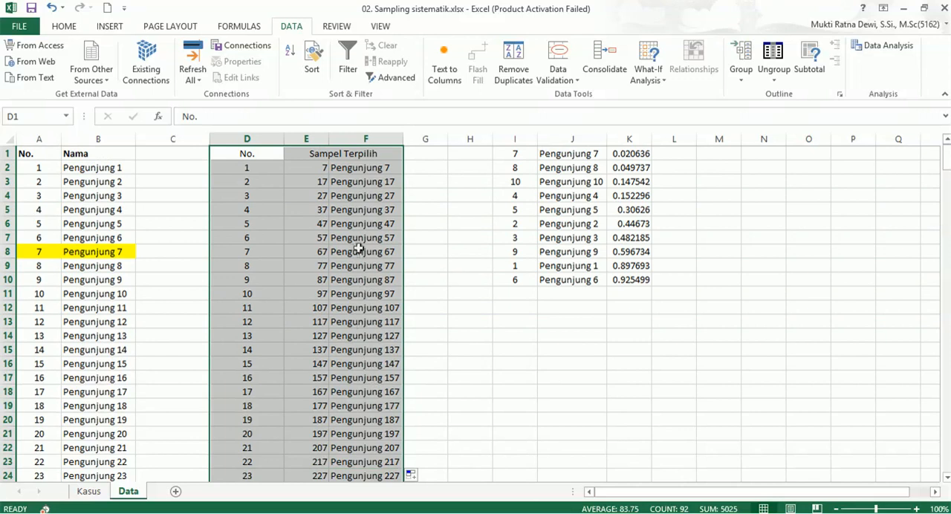